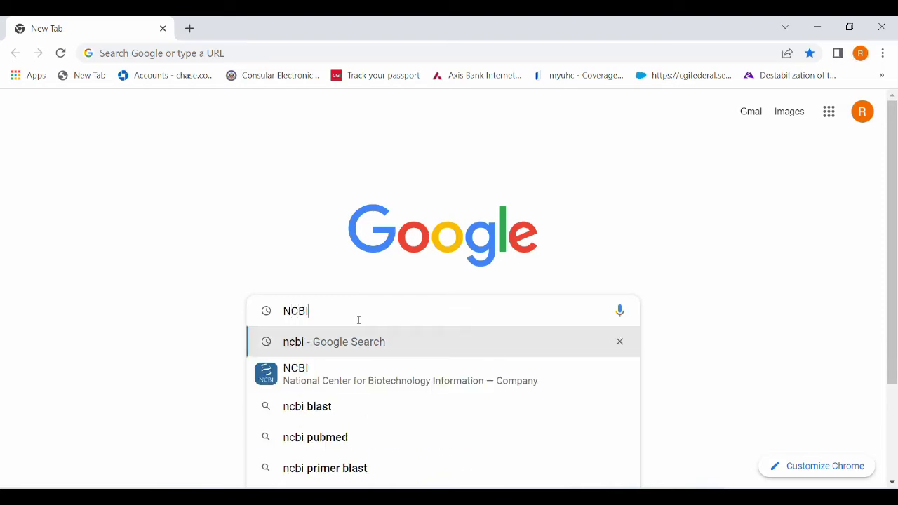
Search Google for 'NCBI' and open the National Center for Biotechnology Information site.
key("Return")
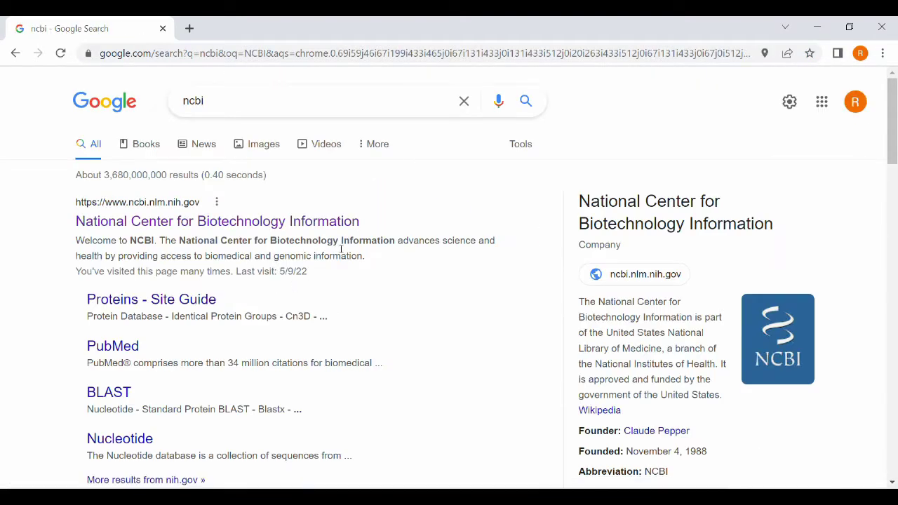
left_click(283, 228)
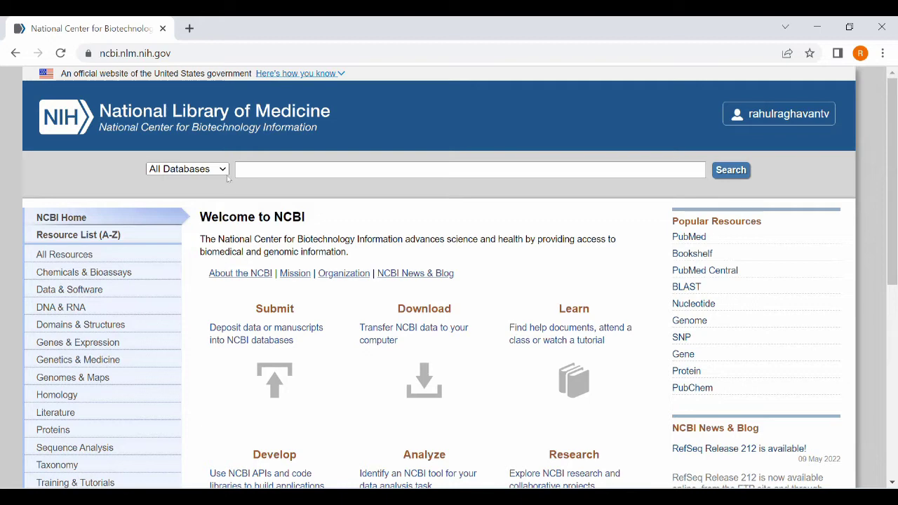
Search NCBI Gene for 'interleukin 6' and open the Mus musculus Il6 record (Gene ID 16193).
left_click(223, 169)
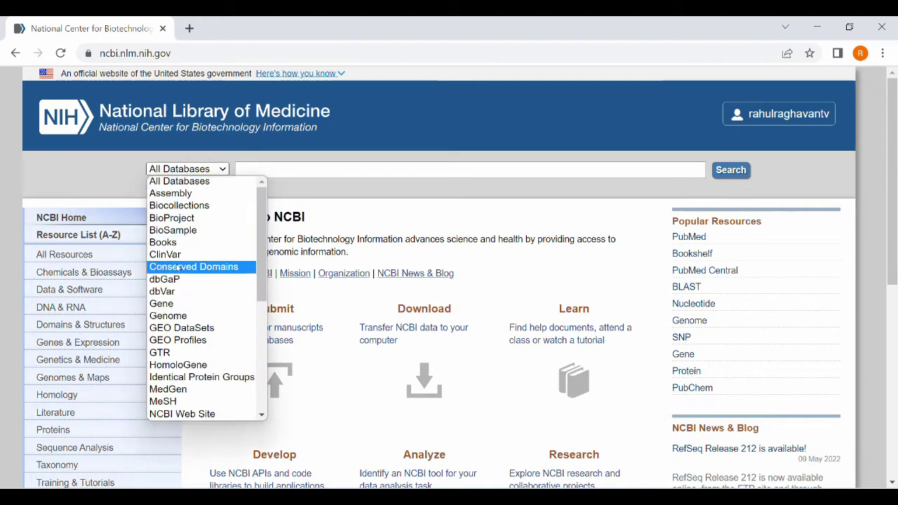
left_click(172, 307)
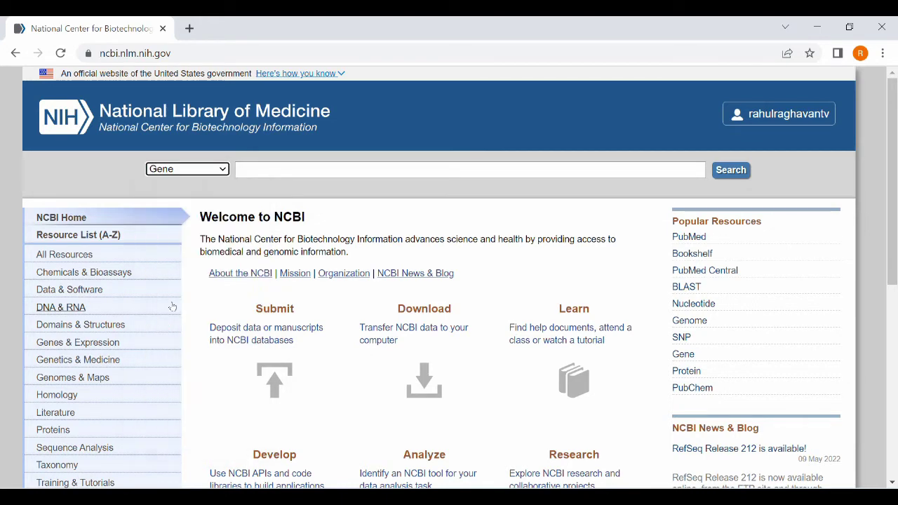
left_click(273, 170)
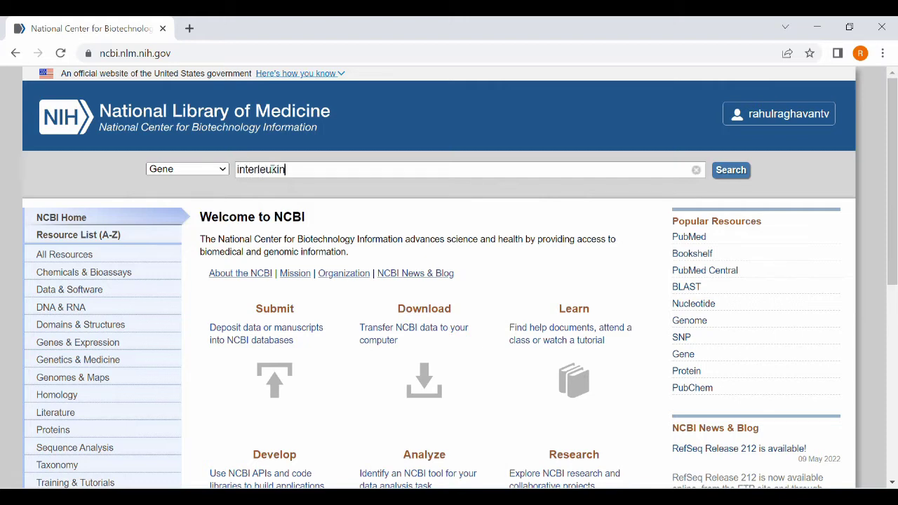
key("Return")
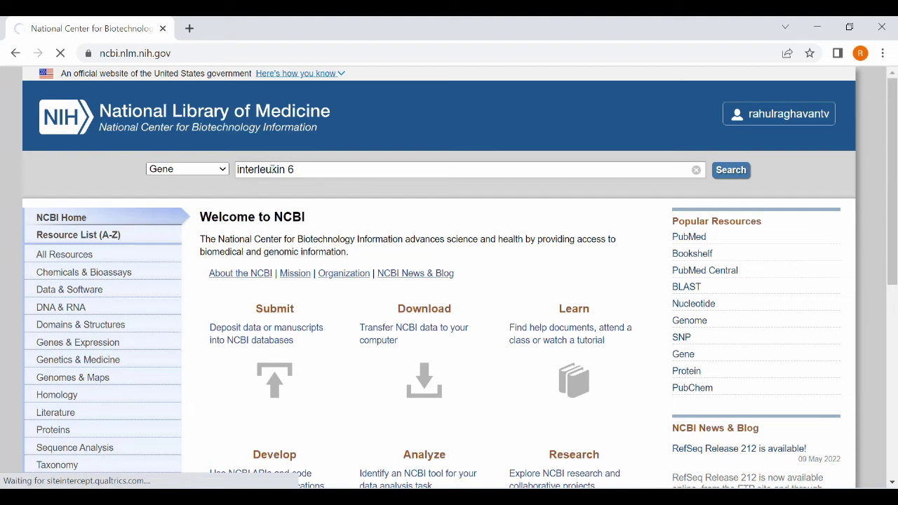
scroll(363, 299, "down", 3)
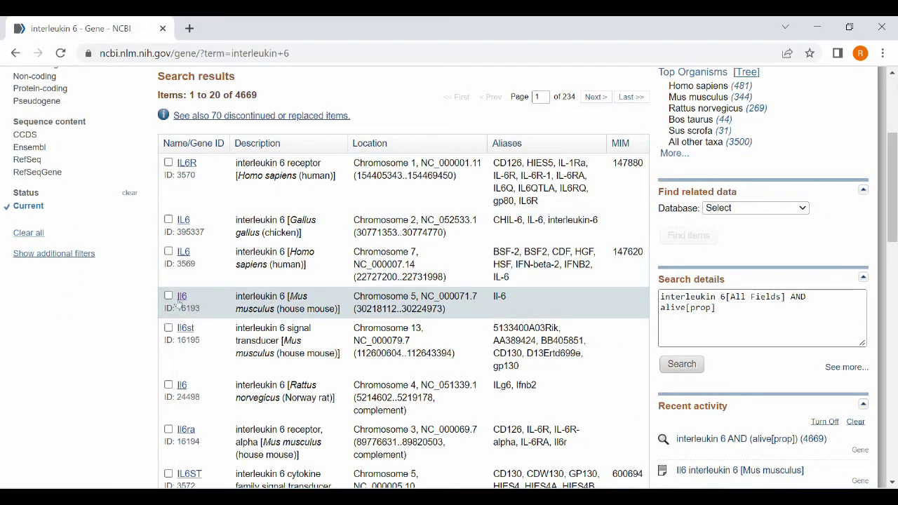
left_click(181, 298)
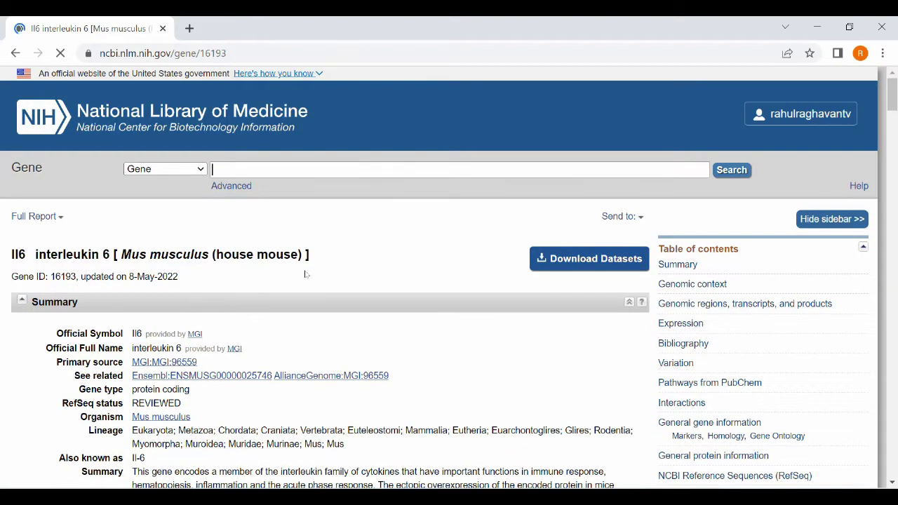
Scroll the Il6 gene page to the Genomic regions, transcripts, and products viewer.
scroll(281, 275, "down", 1)
scroll(271, 275, "down", 1)
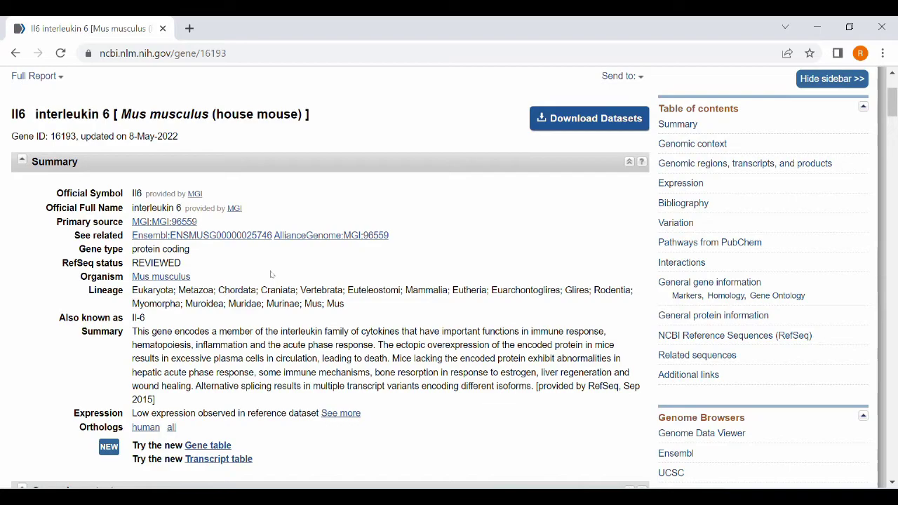
scroll(271, 273, "down", 1)
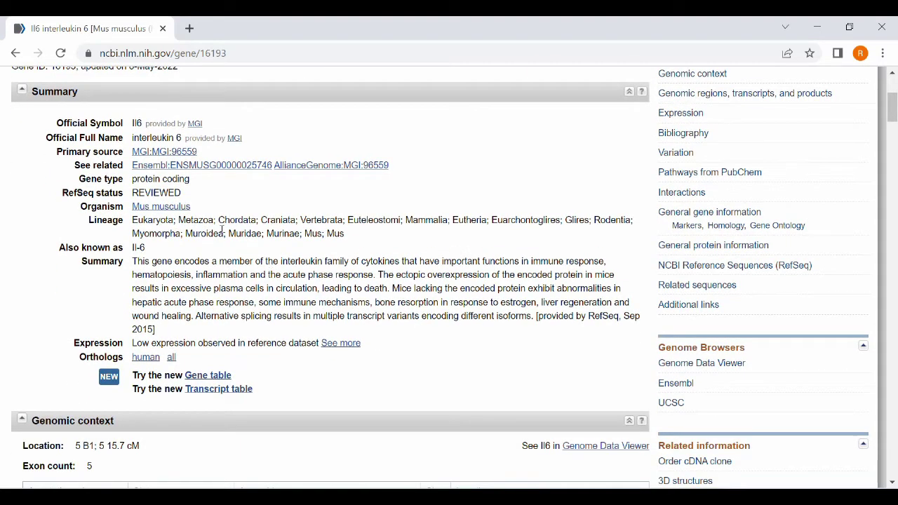
scroll(227, 249, "down", 10)
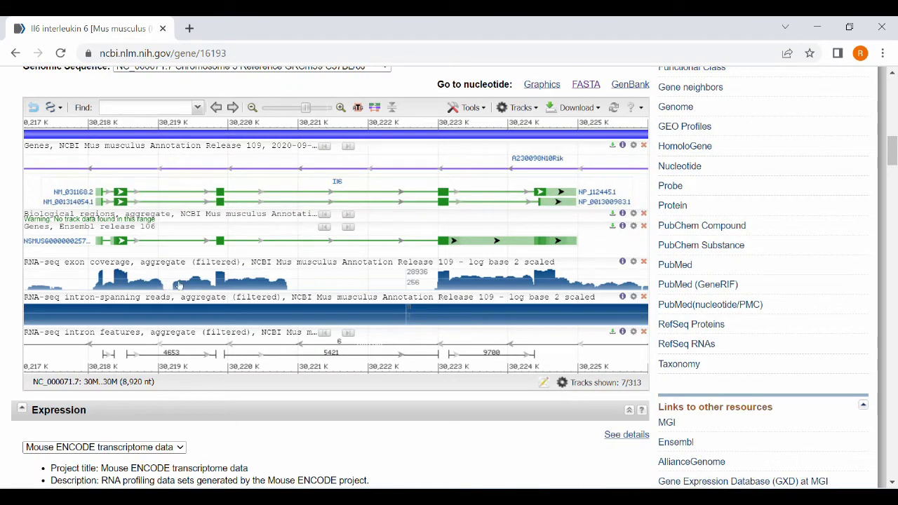
scroll(356, 267, "down", 1)
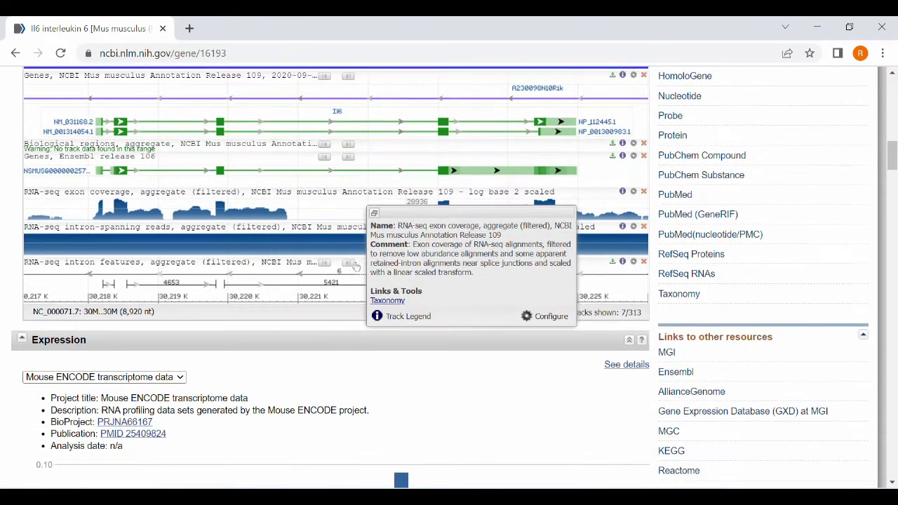
scroll(575, 337, "down", 2)
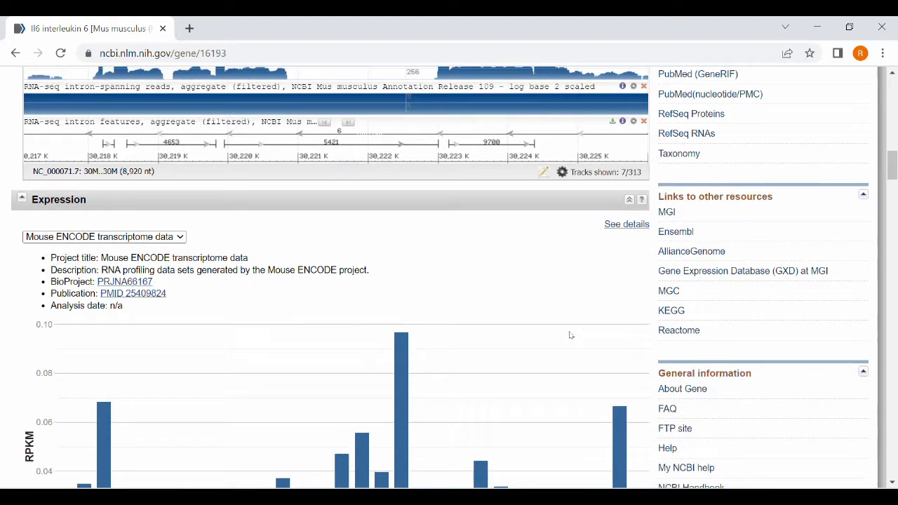
scroll(574, 335, "up", 4)
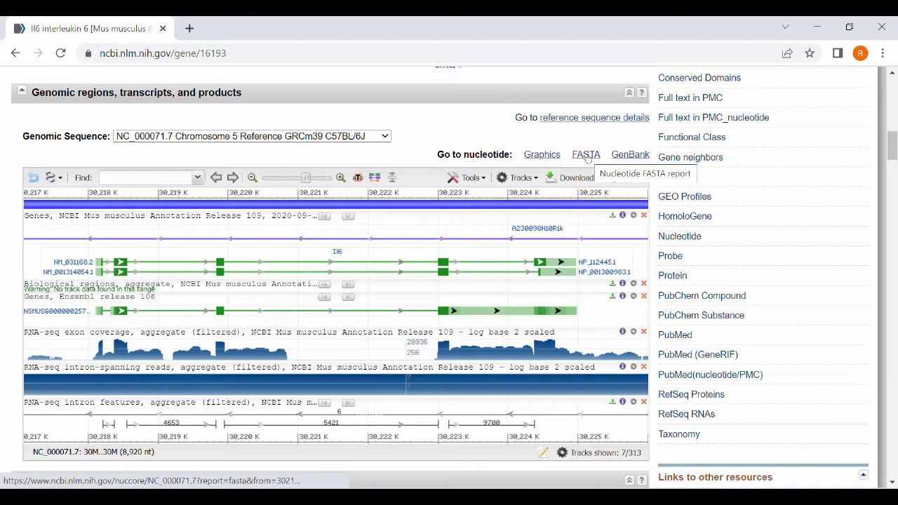
Open the FASTA for NC_000071.7 region 30218112–30224973 and copy the whole sequence with header.
left_click(587, 155)
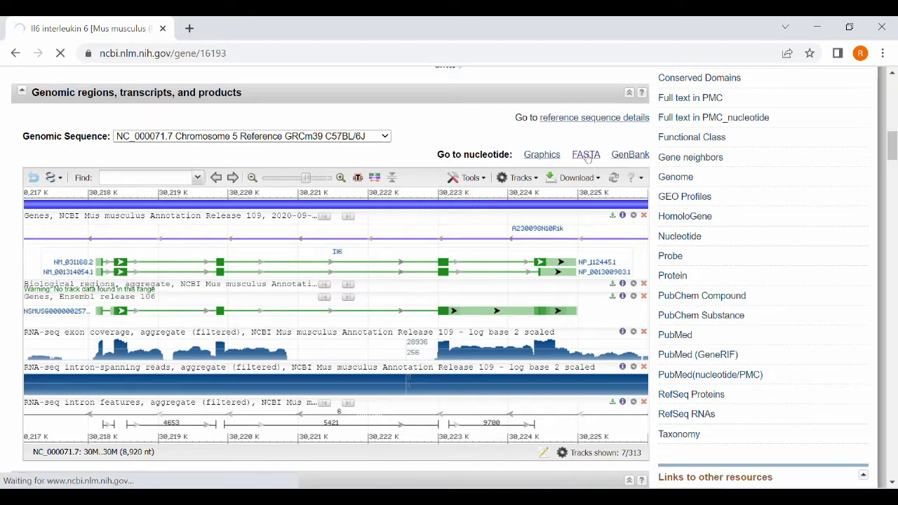
scroll(385, 253, "down", 2)
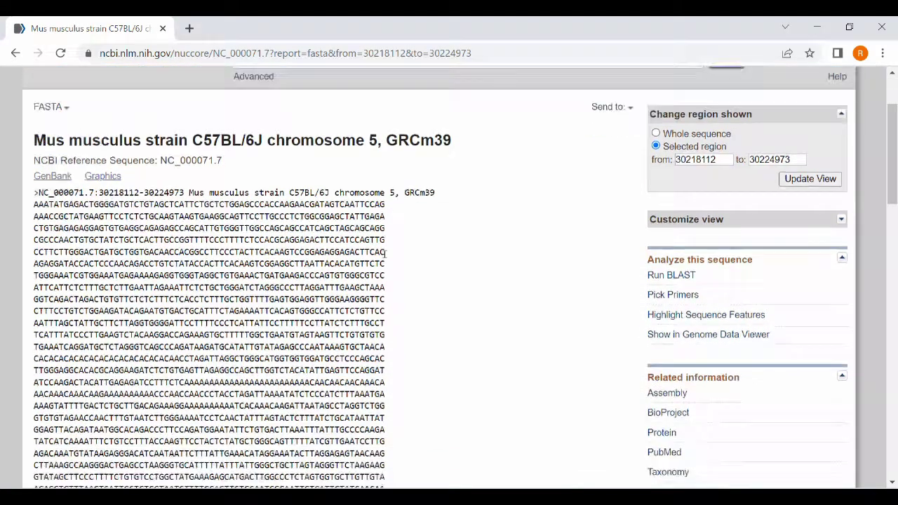
scroll(386, 253, "down", 2)
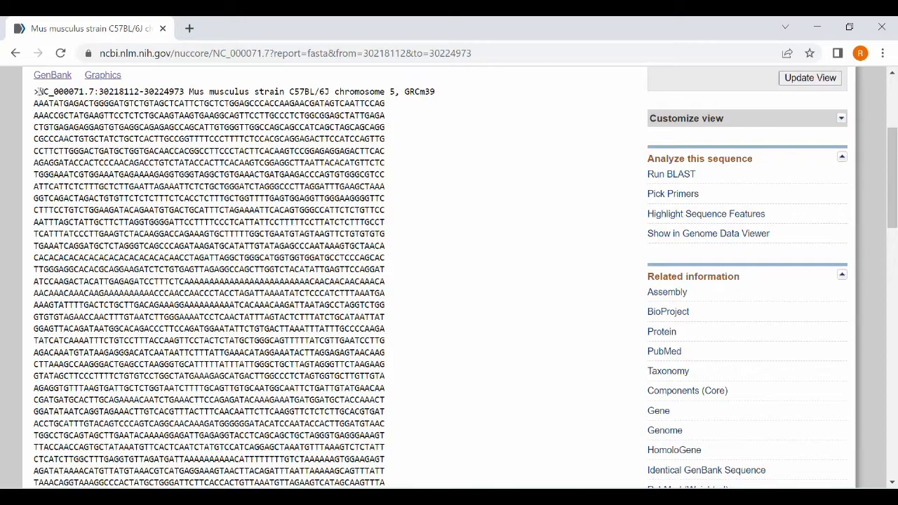
left_click_drag(35, 92, 151, 449)
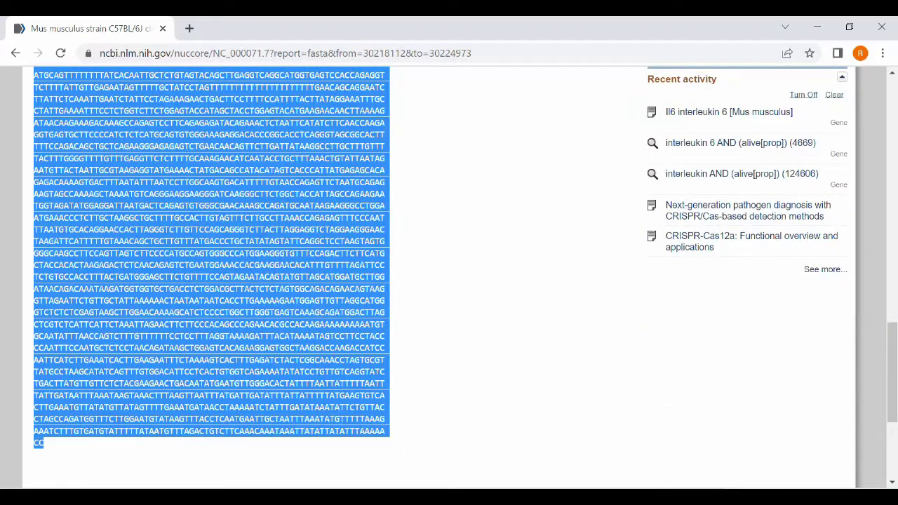
right_click(153, 373)
left_click(181, 289)
key("super")
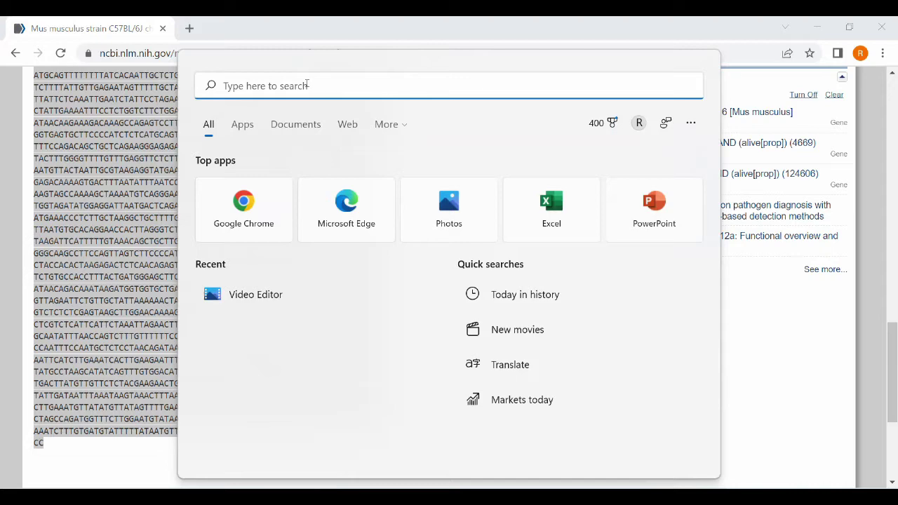
Paste the copied Il6 genomic FASTA into a new blank Word document.
type("word")
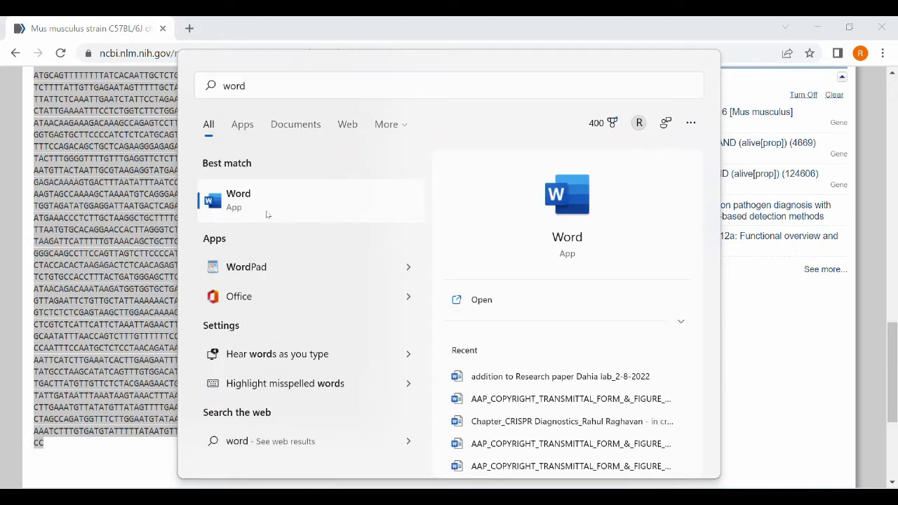
left_click(267, 214)
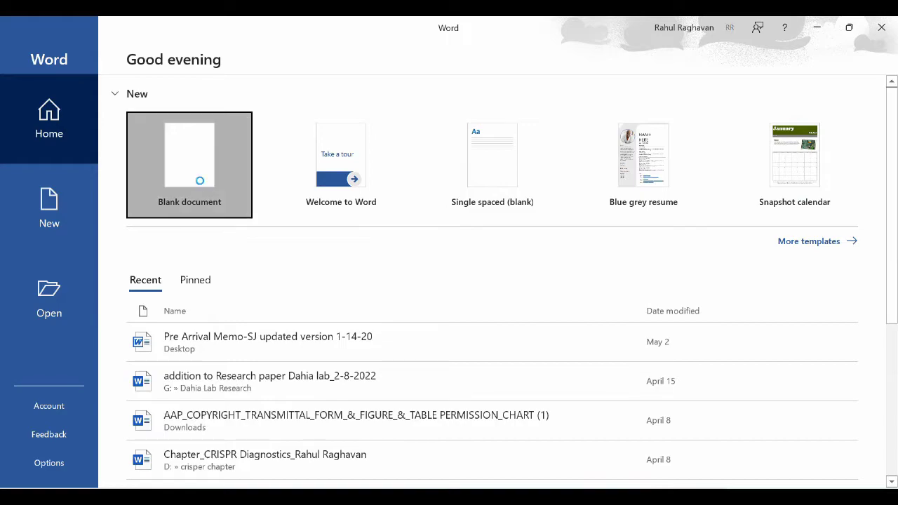
left_click(200, 184)
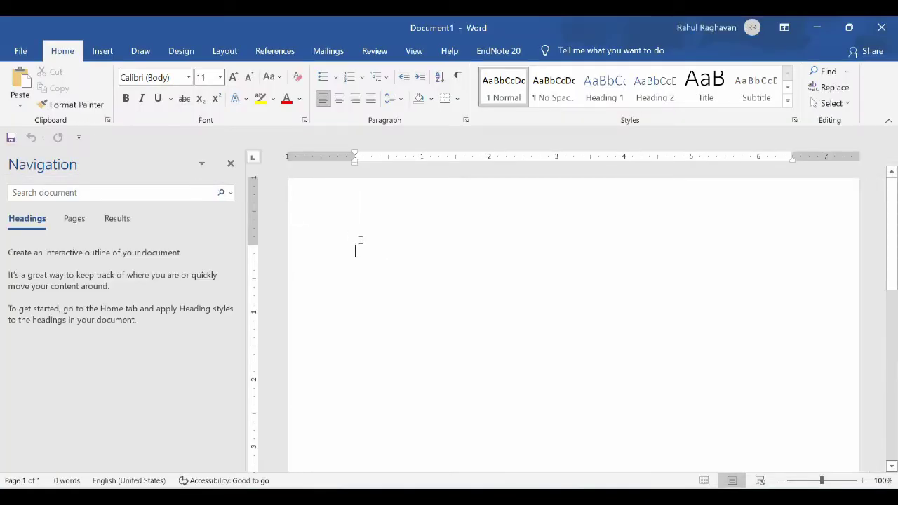
key("ctrl+v")
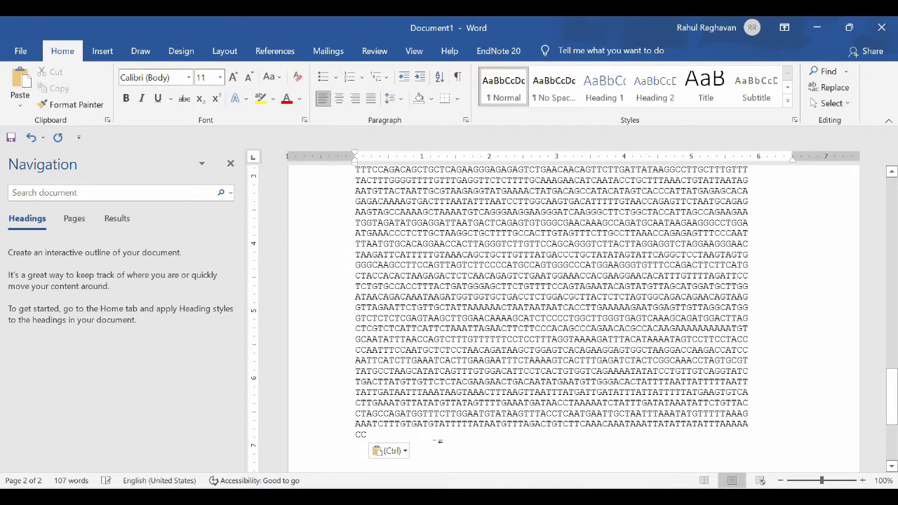
key("Return")
key("Return")
Back in Chrome, run a Google search for 'uniprot' in a new tab.
key("alt+Tab")
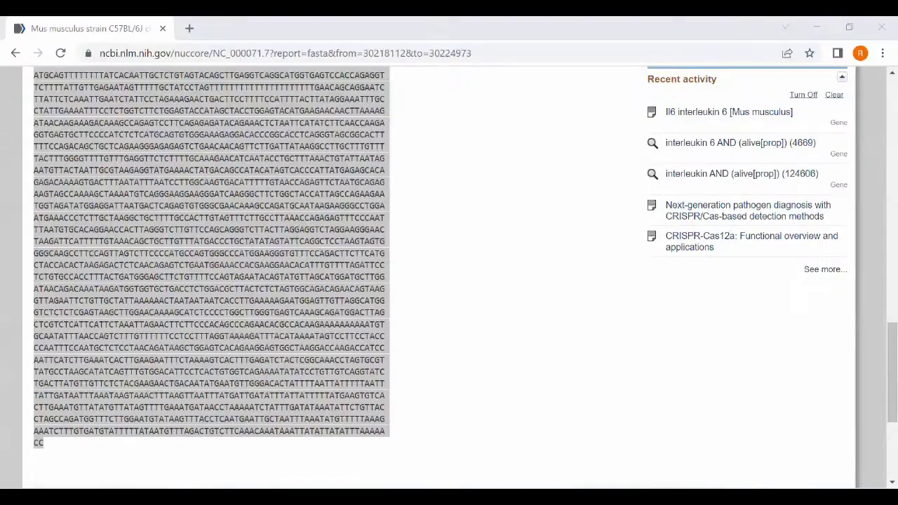
scroll(441, 400, "up", 15)
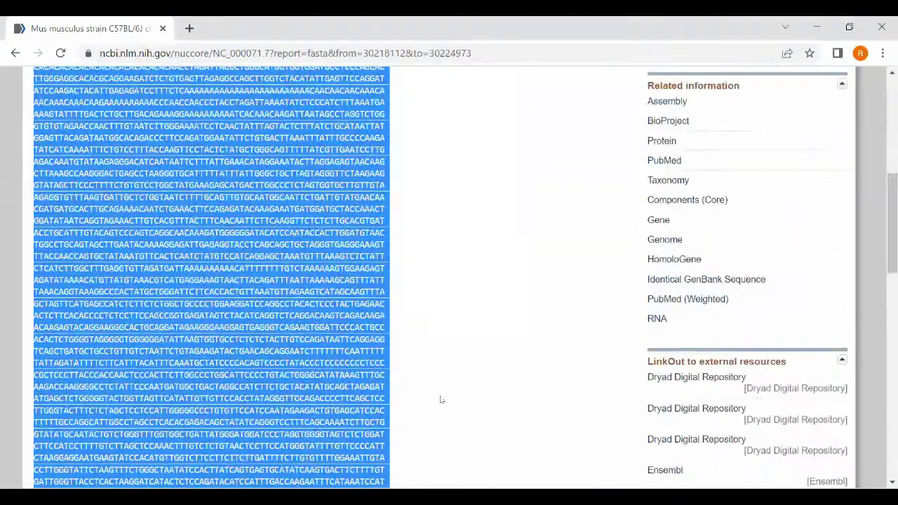
key("ctrl+n")
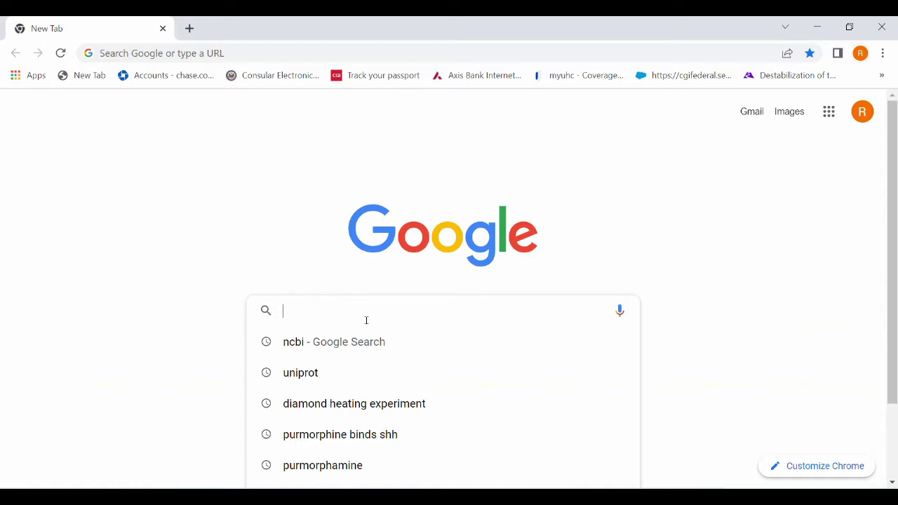
type("uniprot")
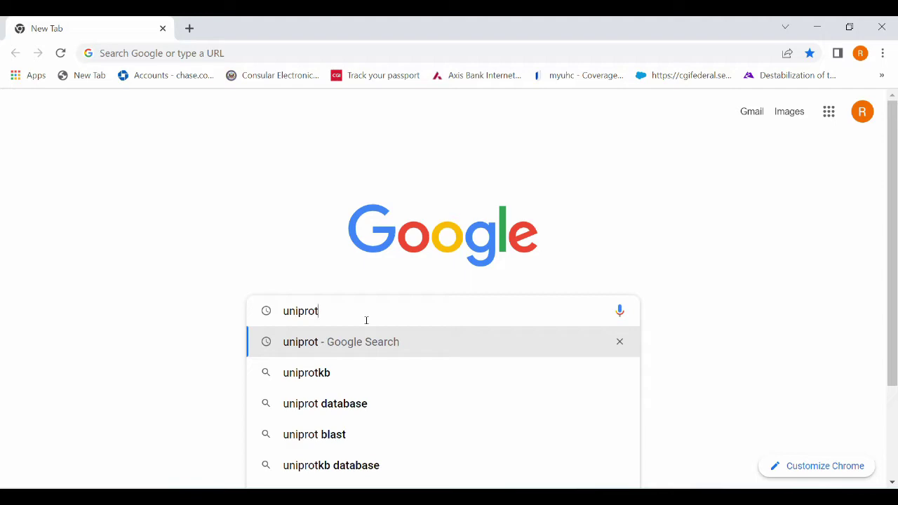
key("Return")
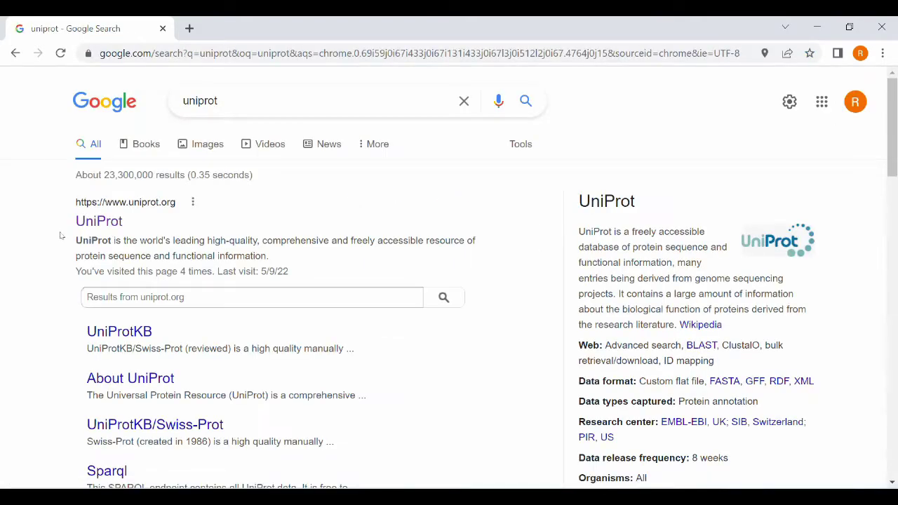
On UniProt, search 'interleukin6 mouse' and open entry P08505.
left_click(100, 222)
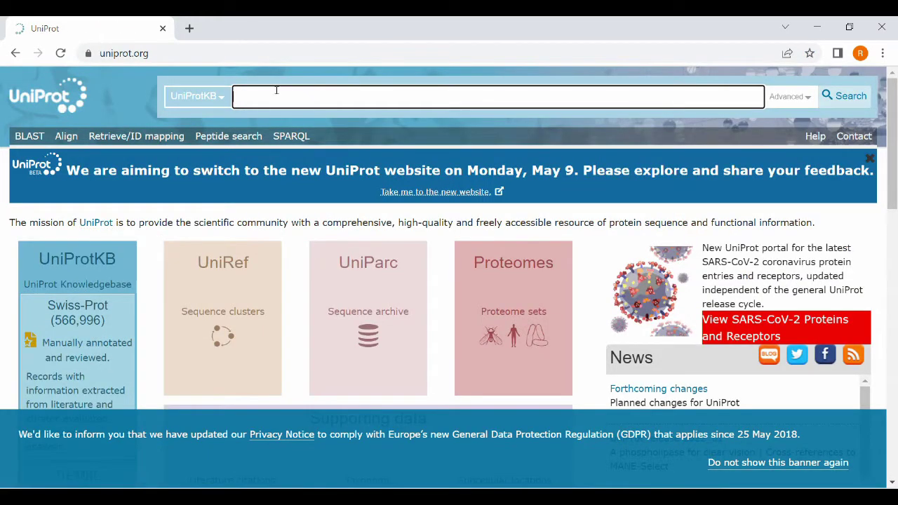
type("interleukin6 mouse")
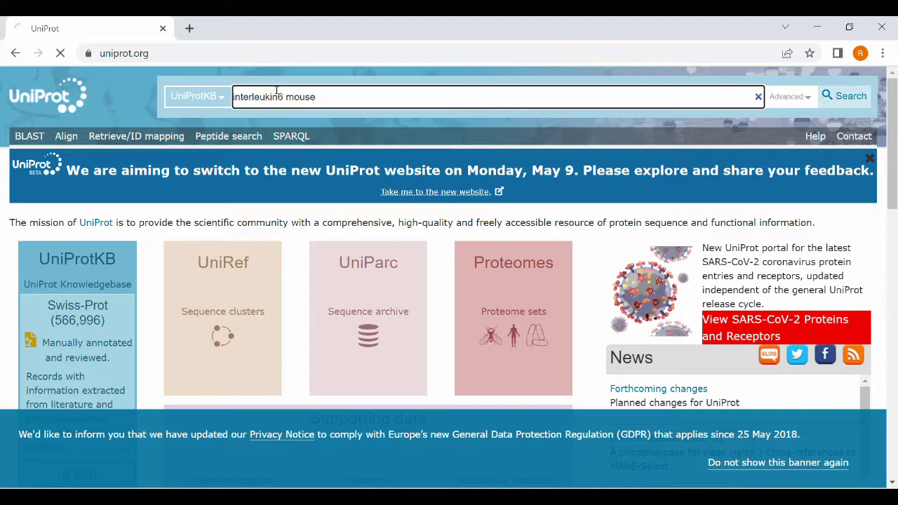
scroll(263, 254, "down", 2)
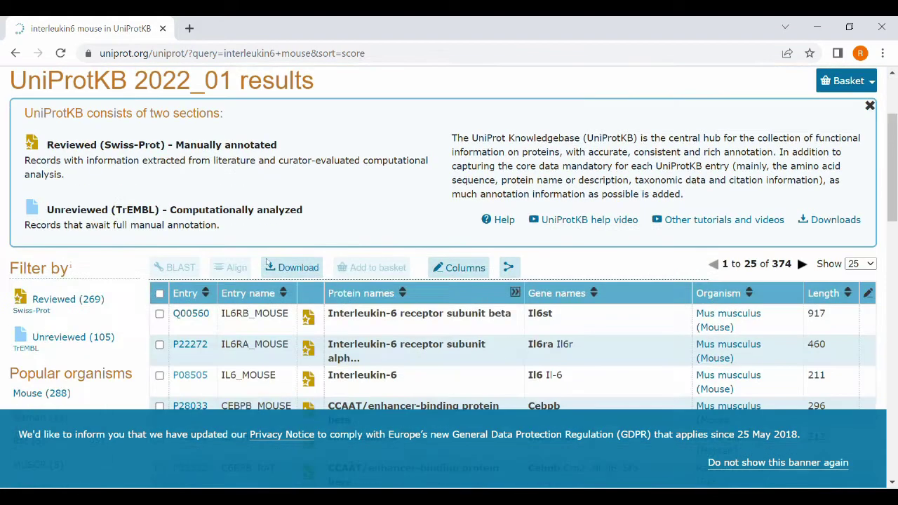
scroll(267, 261, "down", 1)
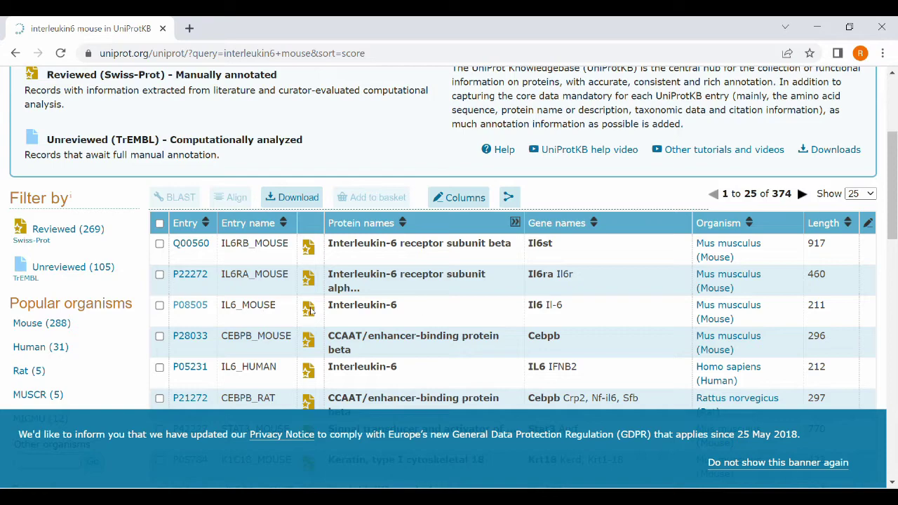
left_click(193, 308)
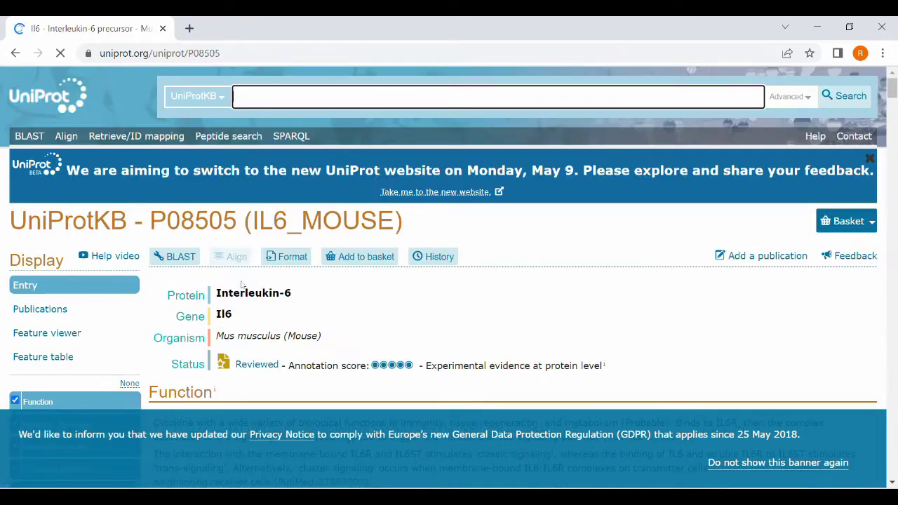
Scroll the P08505 entry down to its Sequence databases cross-references, including CCDS19153.1.
scroll(407, 270, "down", 3)
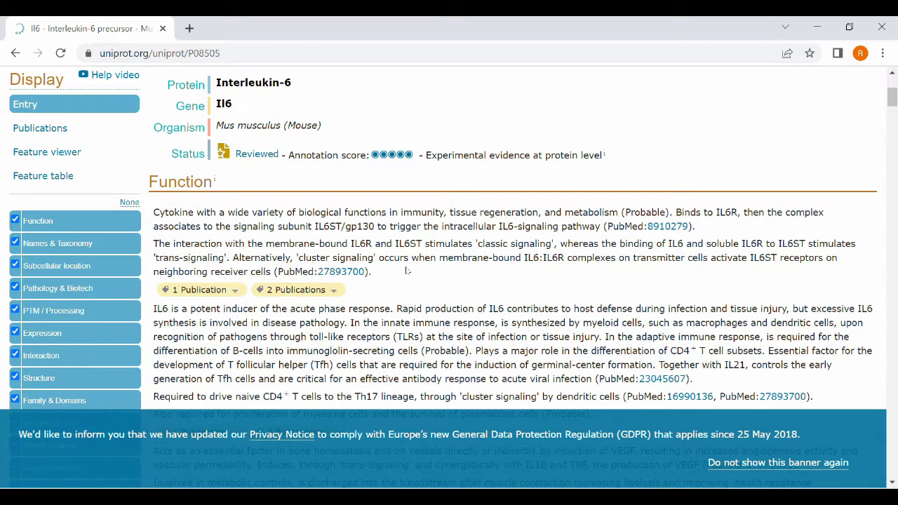
scroll(410, 241, "down", 15)
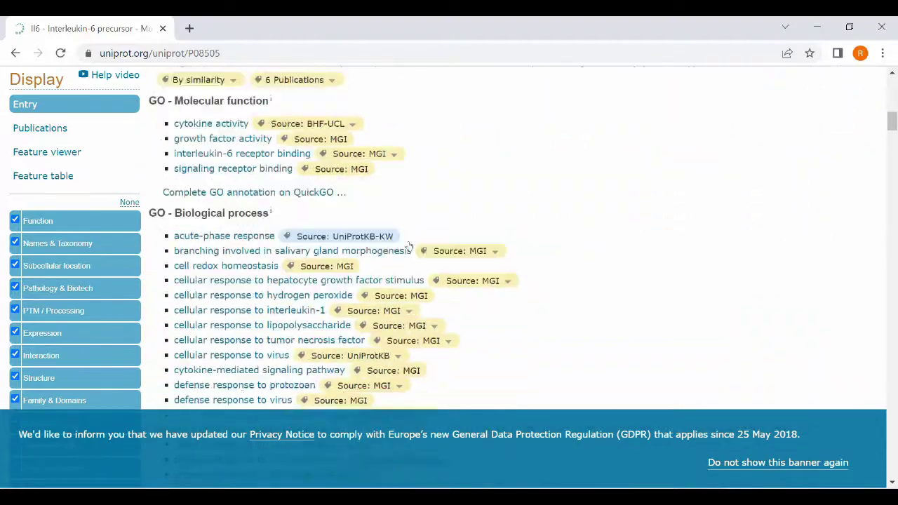
scroll(409, 245, "down", 15)
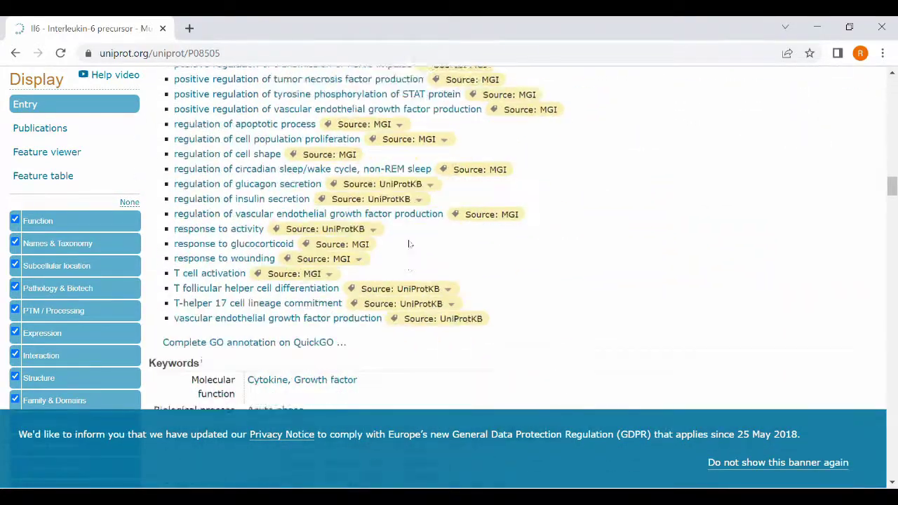
scroll(409, 242, "down", 10)
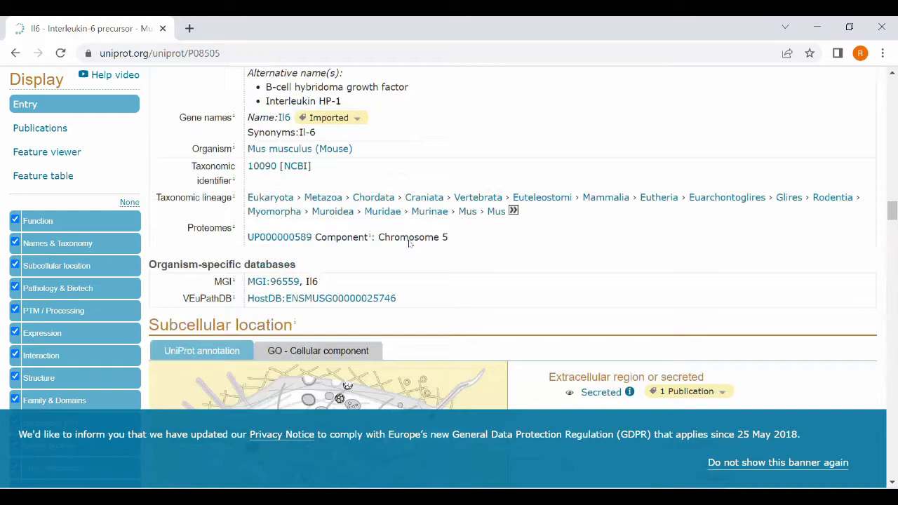
scroll(409, 244, "down", 15)
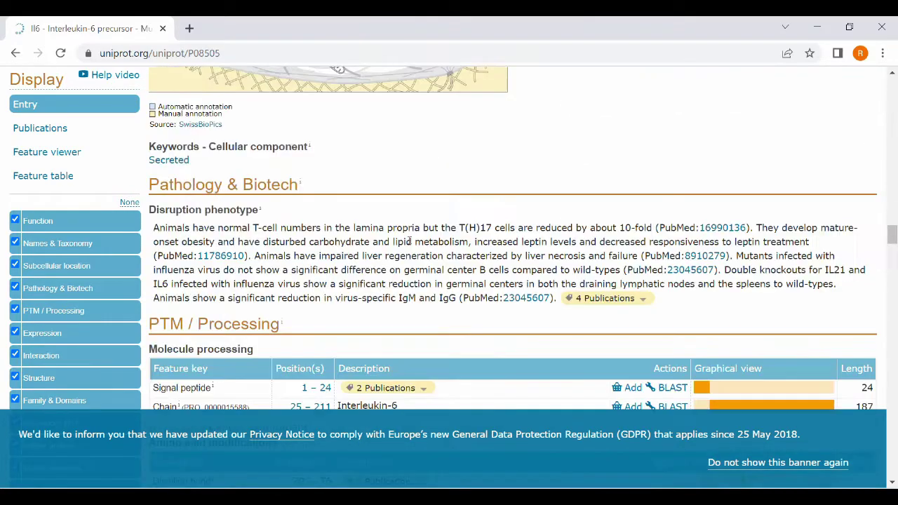
scroll(410, 243, "down", 15)
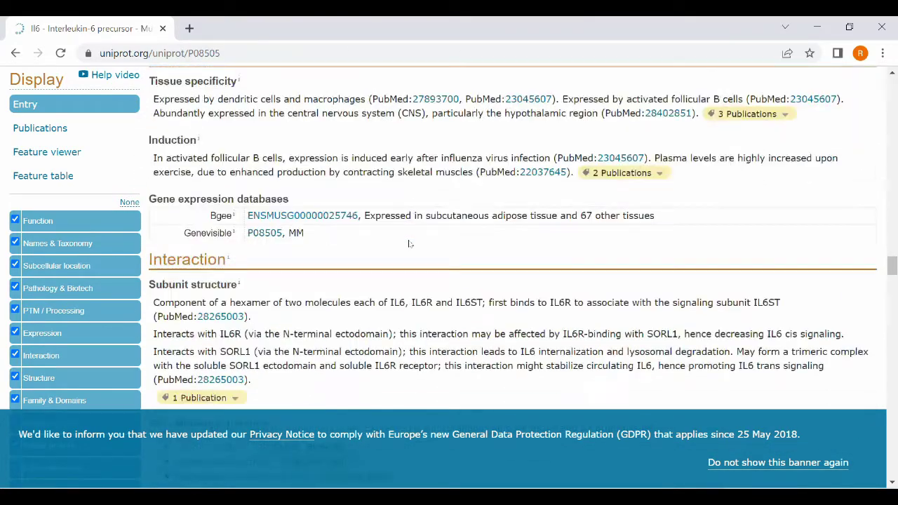
scroll(409, 243, "down", 10)
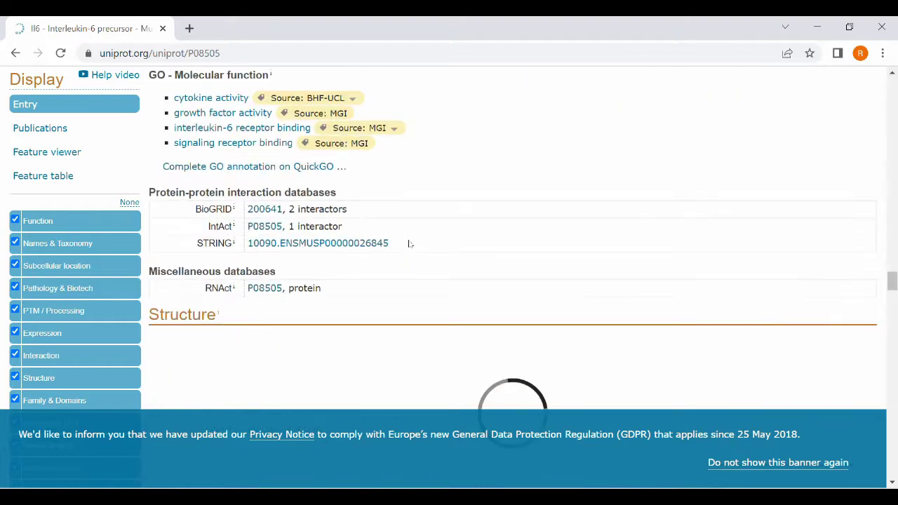
scroll(410, 243, "down", 5)
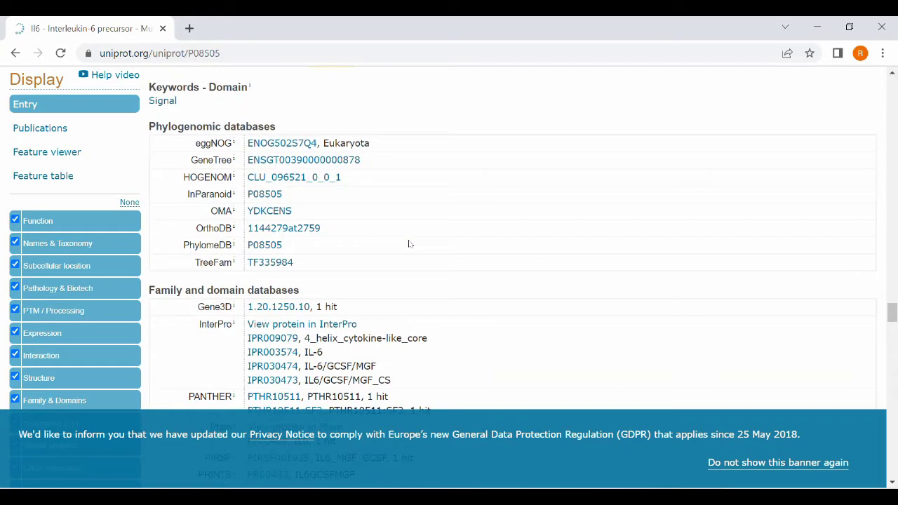
scroll(379, 242, "down", 3)
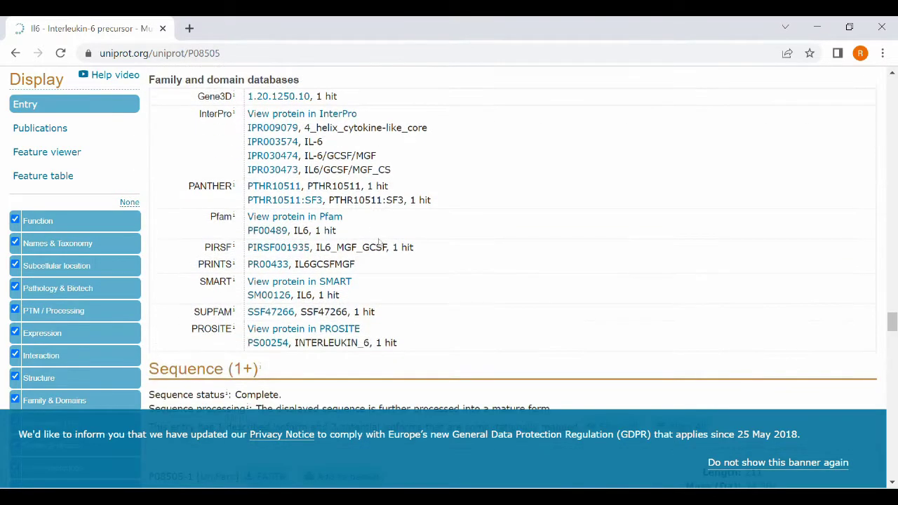
scroll(379, 242, "down", 3)
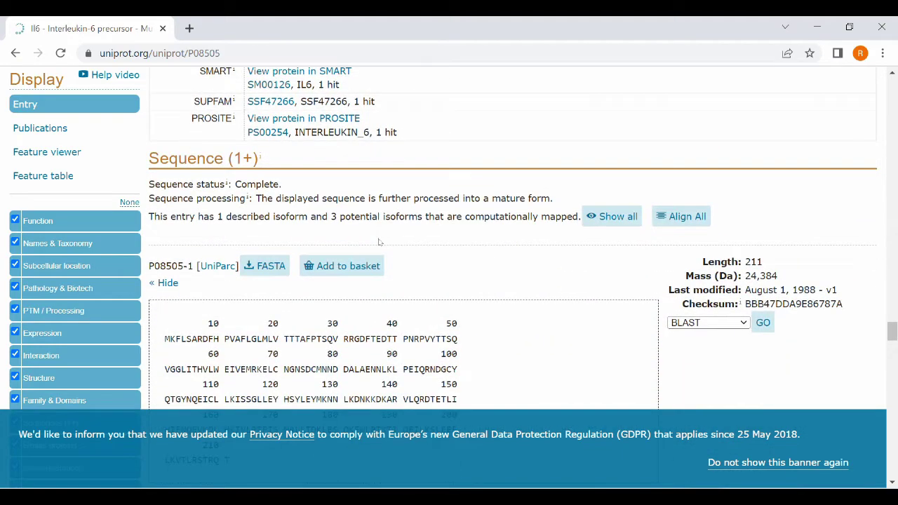
scroll(379, 242, "up", 5)
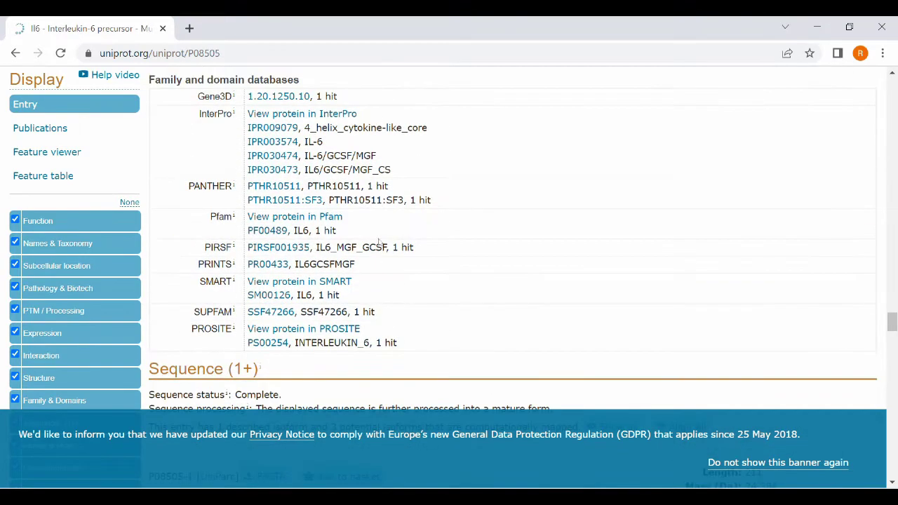
scroll(379, 242, "down", 2)
scroll(379, 242, "down", 10)
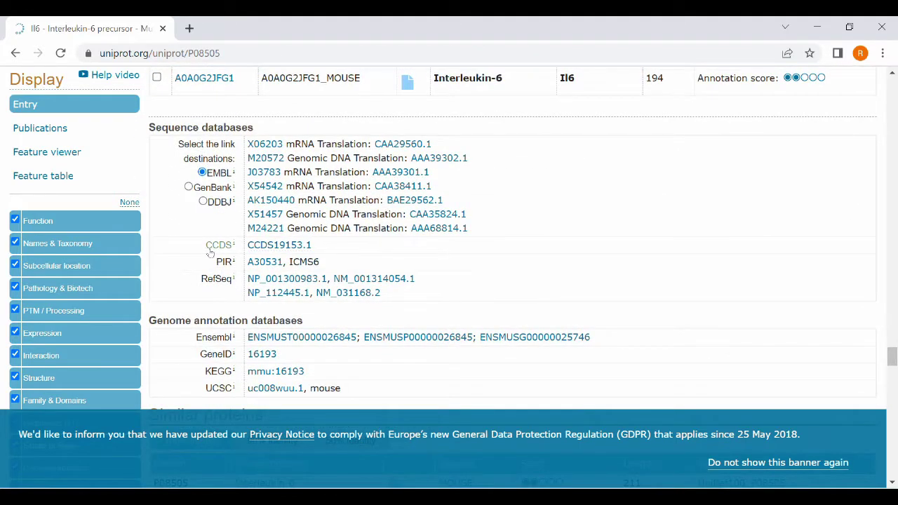
Open the CCDS19153.1 report and select its 636-nt nucleotide sequence from ATG to ACCTAG.
left_click(268, 249)
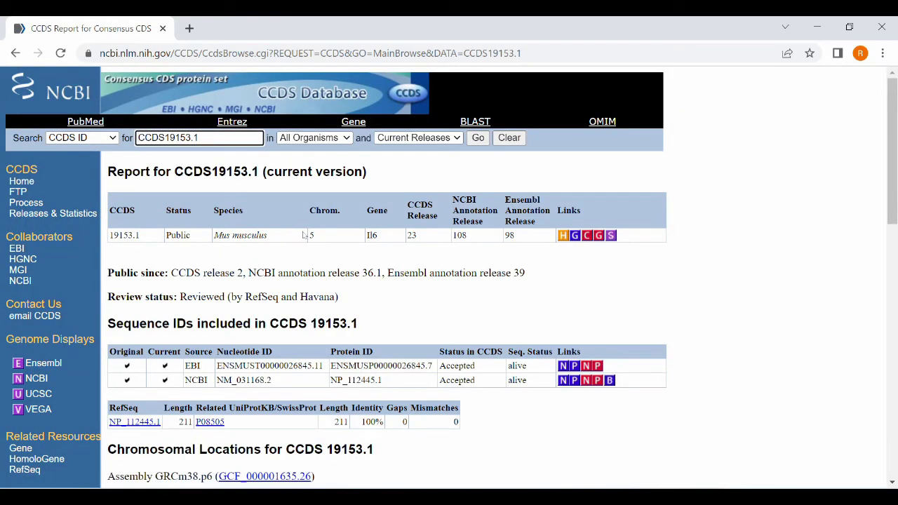
scroll(305, 235, "down", 7)
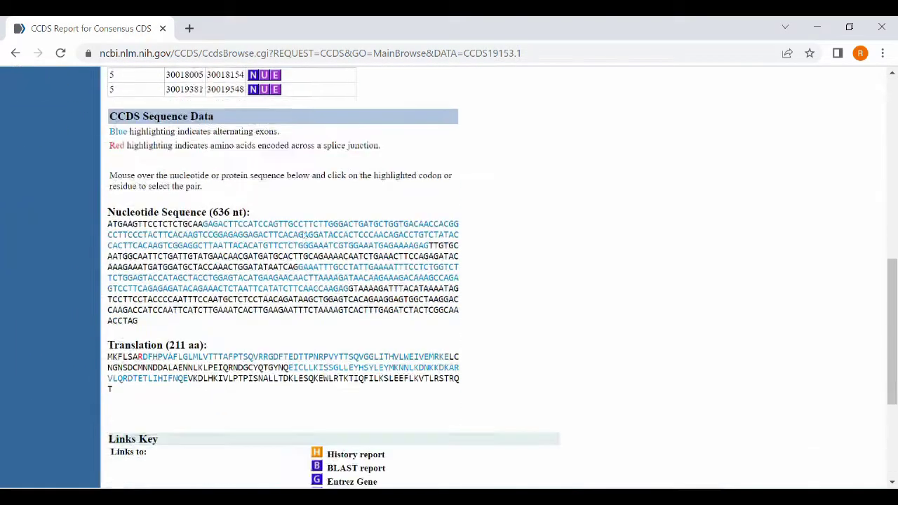
scroll(305, 235, "down", 1)
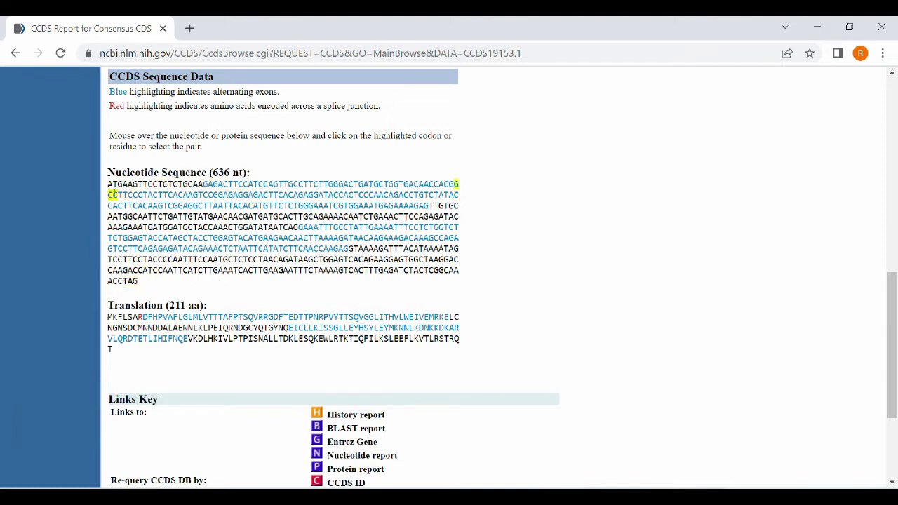
left_click_drag(109, 184, 150, 280)
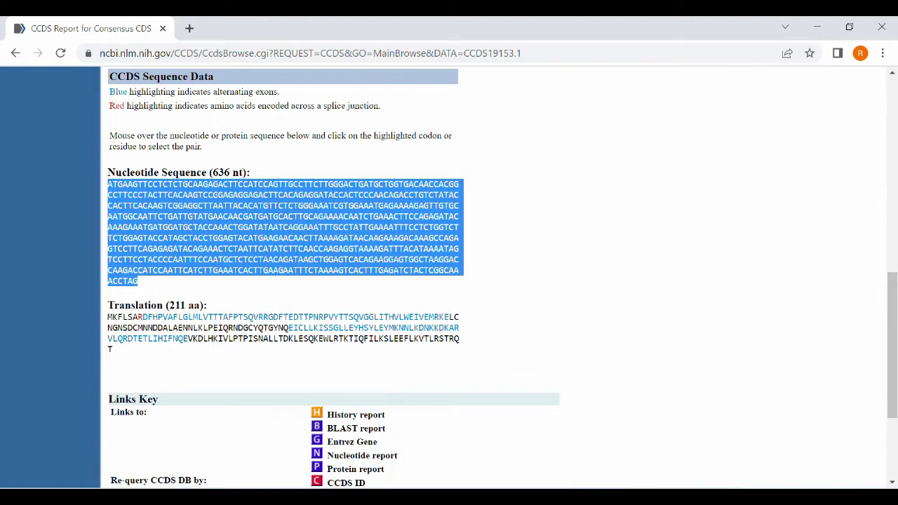
Paste the exon-coloured CCDS sequence into Word beneath the genomic FASTA.
key("alt+Tab")
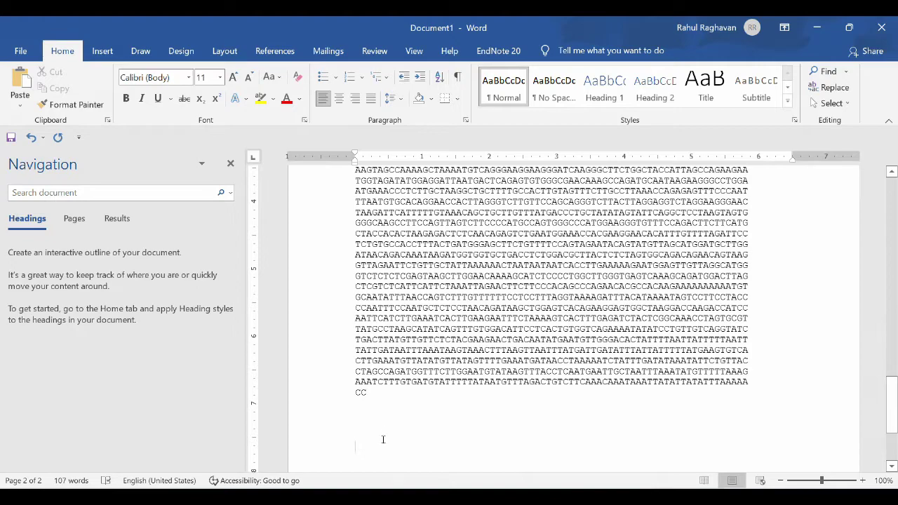
key("ctrl+v")
scroll(508, 390, "up", 5)
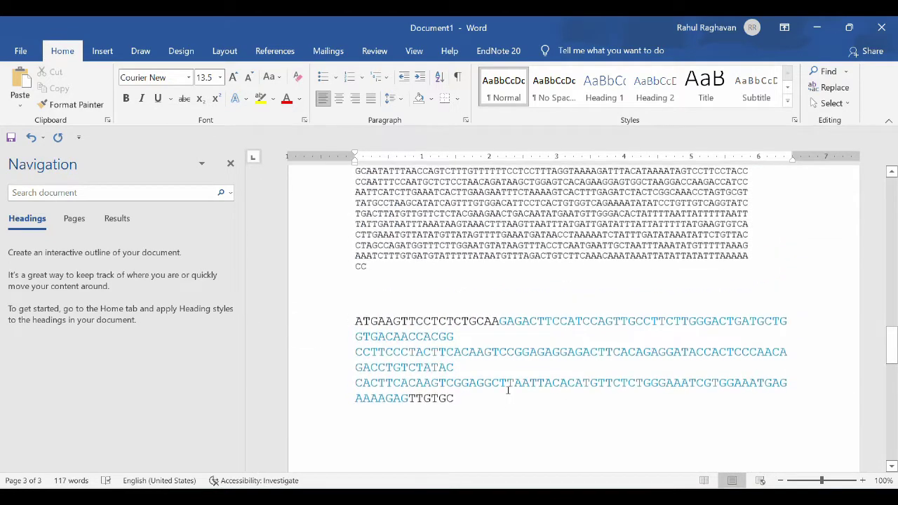
scroll(508, 391, "up", 6)
scroll(425, 395, "down", 5)
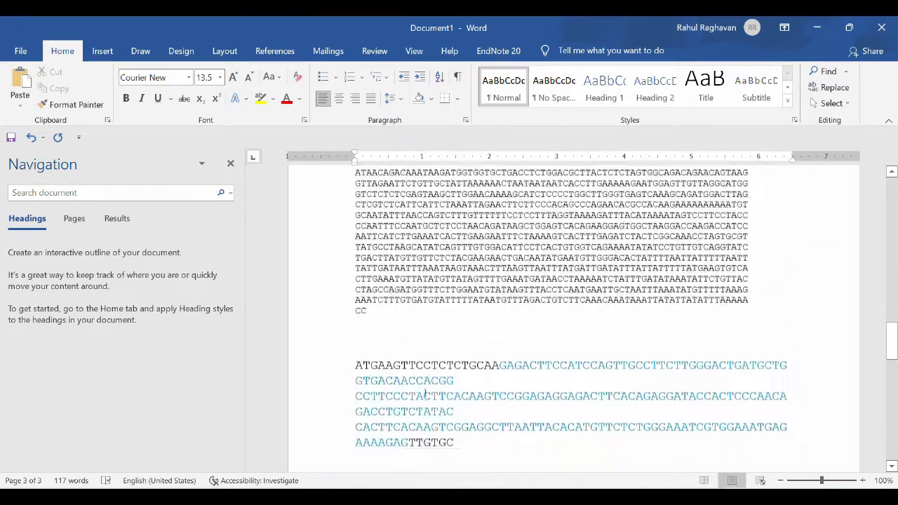
Select the CCDS start bases ATGAAGTTCCTCTCTGCAA and bring up the document search.
left_click_drag(356, 356, 499, 351)
key("ctrl+c")
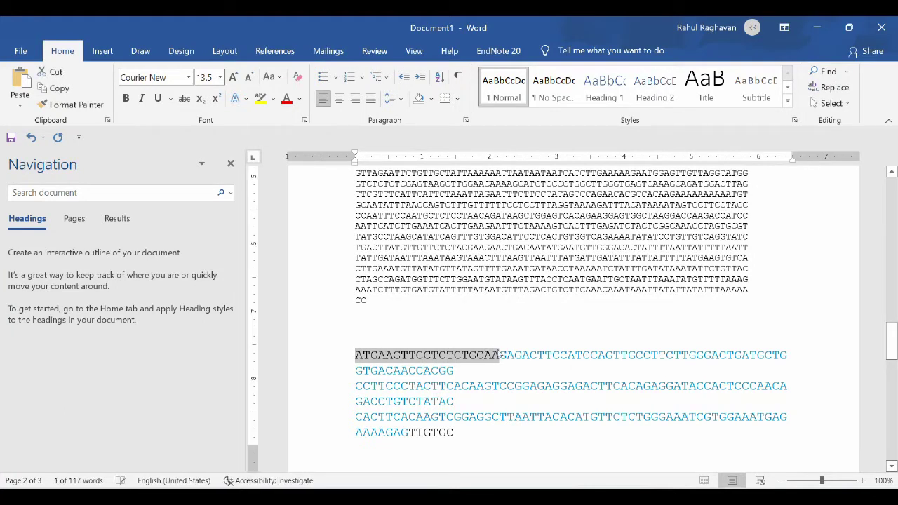
left_click(556, 322)
key("ctrl+f")
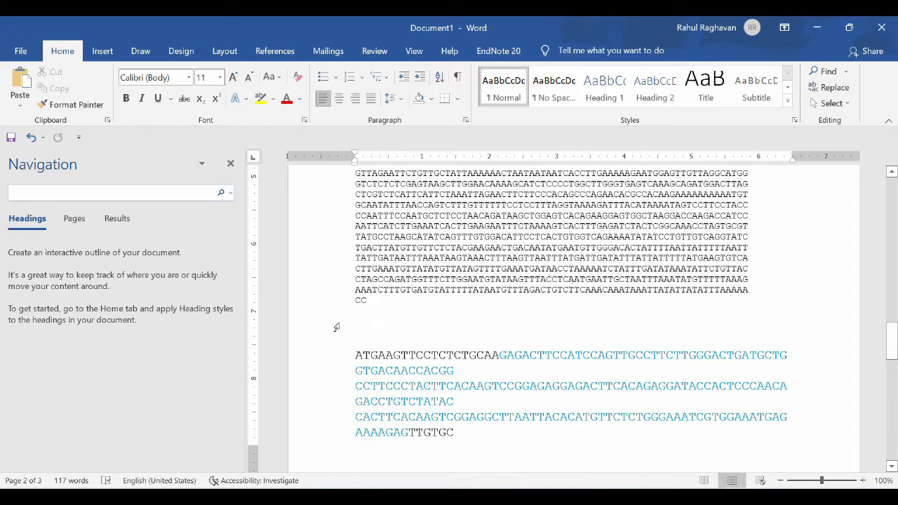
Search the document for ATGAAGTTCCTCTCTGCAA and review its 2 matches.
left_click(823, 290)
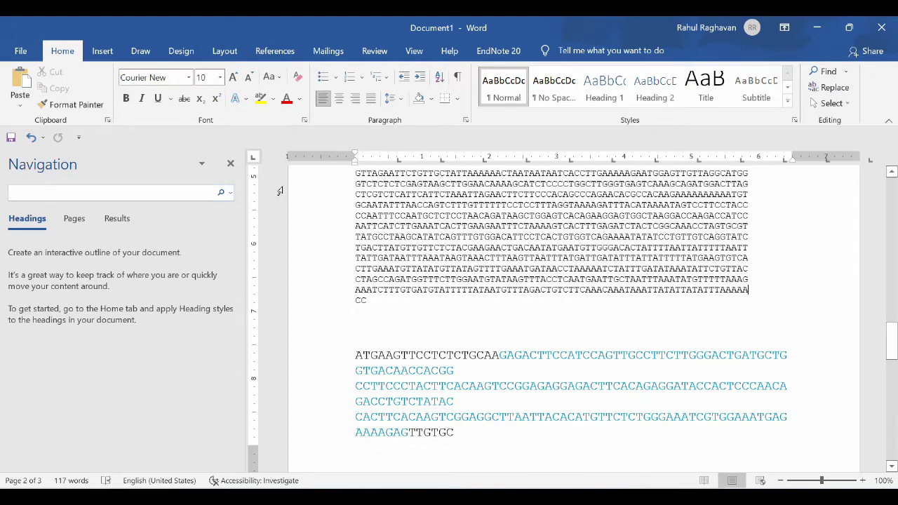
left_click(230, 163)
key("ctrl+f")
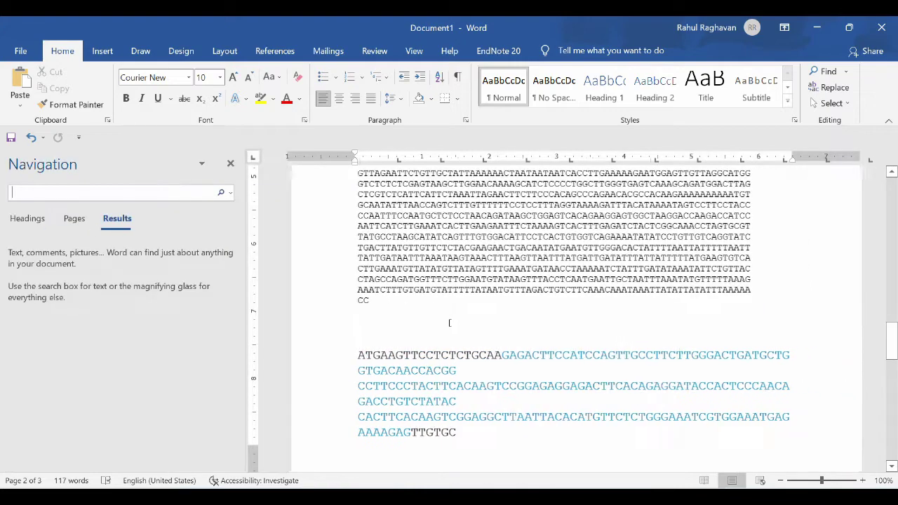
key("ctrl+v")
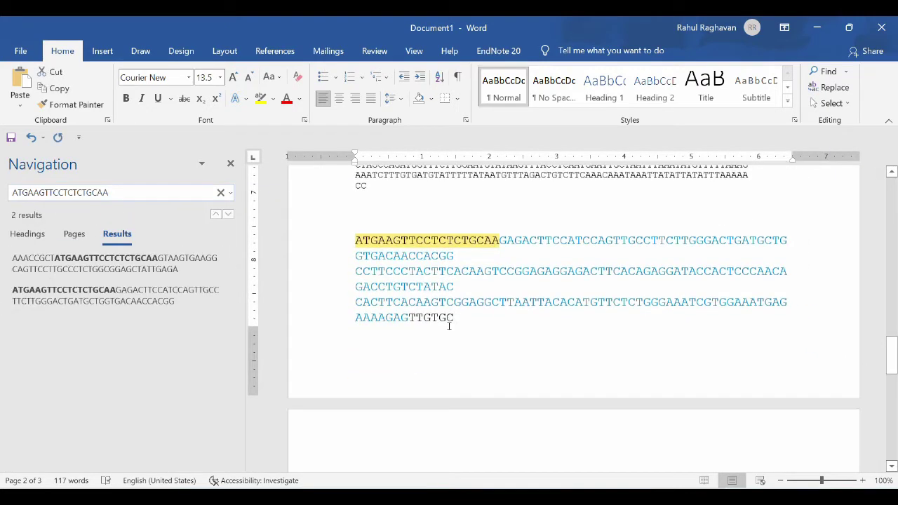
key("Return")
key("Return")
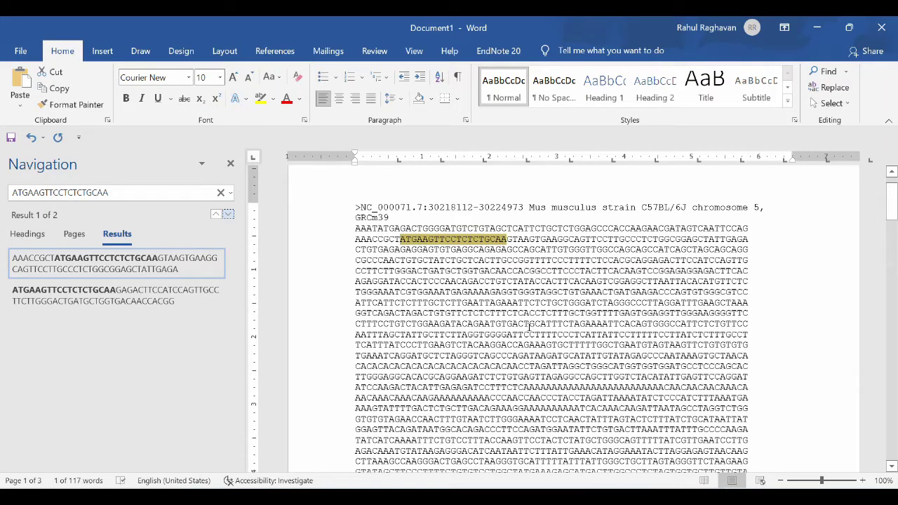
scroll(530, 324, "down", 15)
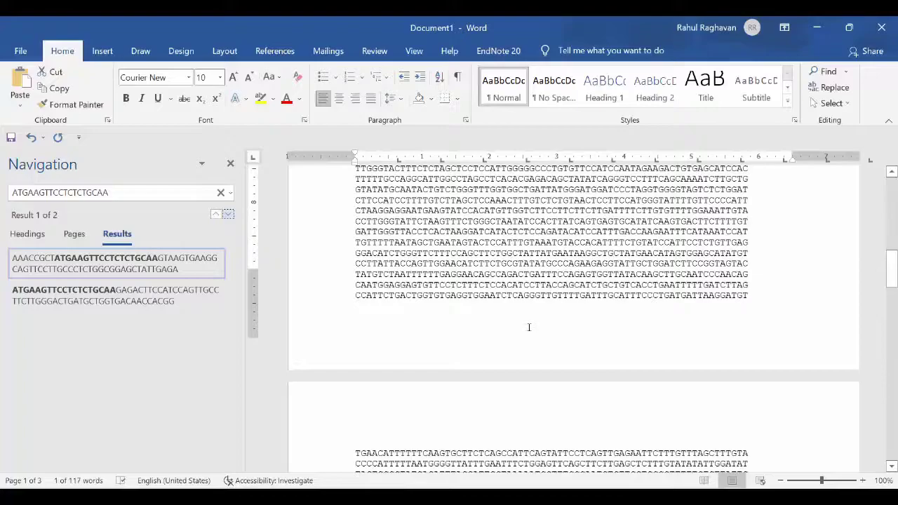
scroll(530, 324, "down", 12)
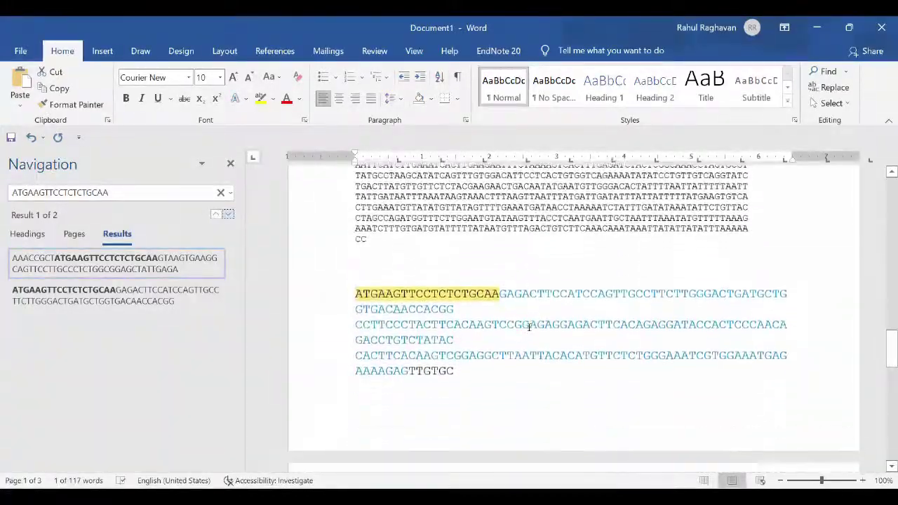
scroll(530, 327, "up", 2)
Select the blue exon from GAGACTTCC onward, right after the matched ATGAAGTTCCTCTCTGCAA.
left_click(505, 442)
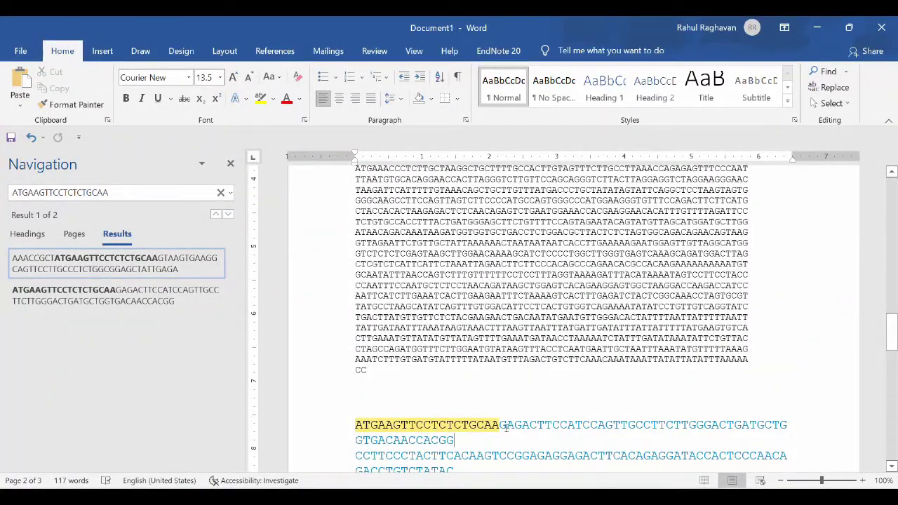
double_click(568, 435)
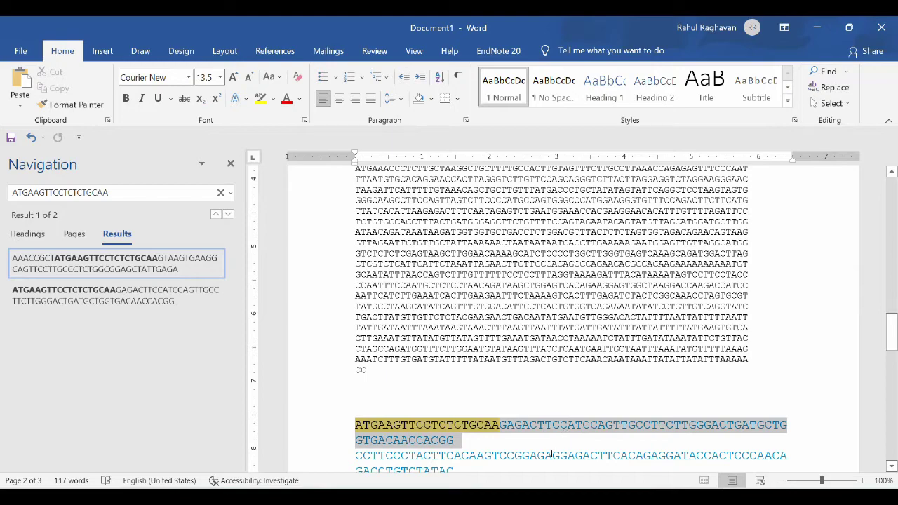
left_click_drag(553, 454, 412, 434)
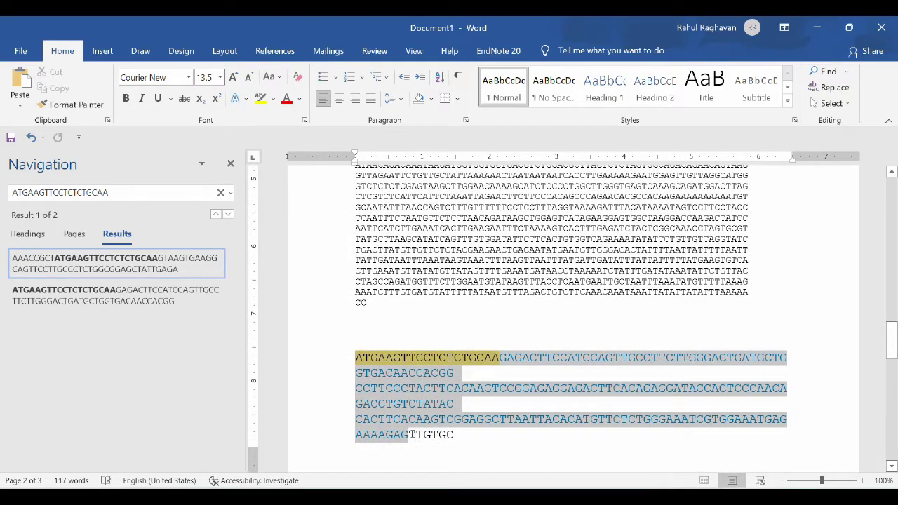
left_click(506, 372)
left_click_drag(501, 358, 411, 434)
left_click(506, 358)
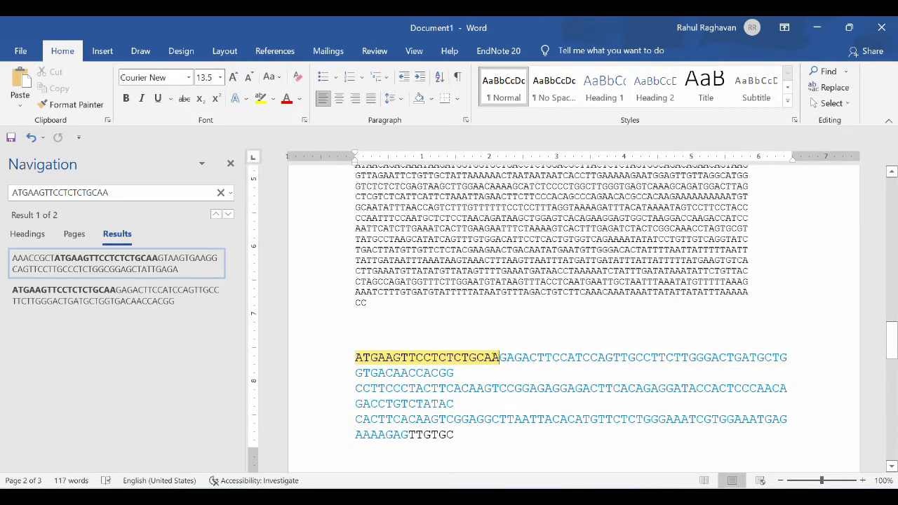
key("shift+Right")
key("shift+Right")
key("shift+Right")
key("shift+Right")
key("shift+Right")
key("shift+Right")
key("shift+Right")
key("shift+Right")
key("shift+Right")
key("shift+Right")
key("shift+Right")
key("shift+Right")
key("shift+Right")
key("shift+Right")
key("shift+Right")
key("shift+Right")
key("shift+Right")
key("shift+Right")
key("shift+Right")
key("shift+Right")
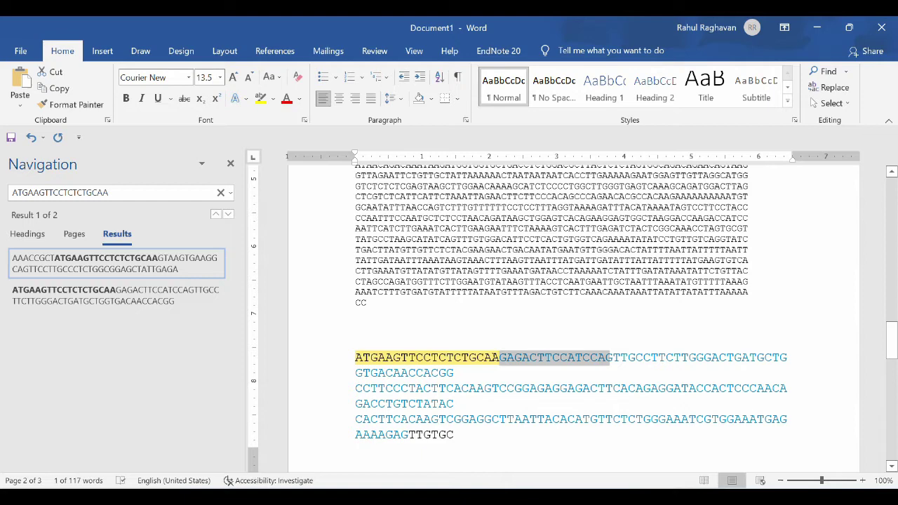
key("shift+Right")
key("shift+Right")
key("shift+Right")
key("shift+Right")
key("shift+Right")
key("shift+Right")
key("shift+Right")
key("shift+Right")
key("shift+Right")
key("shift+Right")
key("shift+Right")
key("shift+Right")
key("shift+Right")
key("shift+Right")
key("shift+Right")
key("shift+Right")
key("shift+Right")
key("shift+Right")
key("shift+Right")
key("shift+Right")
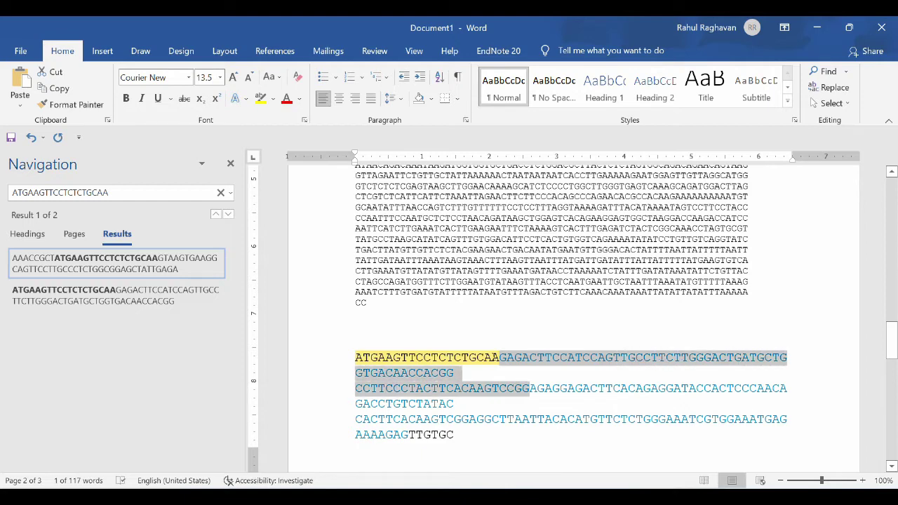